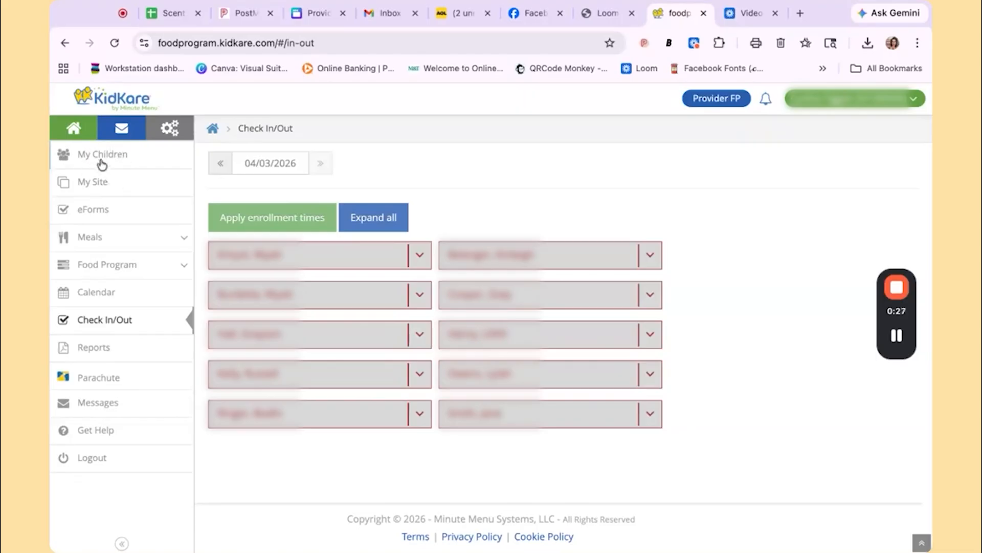
Open a new child enrollment form and enter the child's first and last name.
{"action": "left_click", "coordinate": [102, 164]}
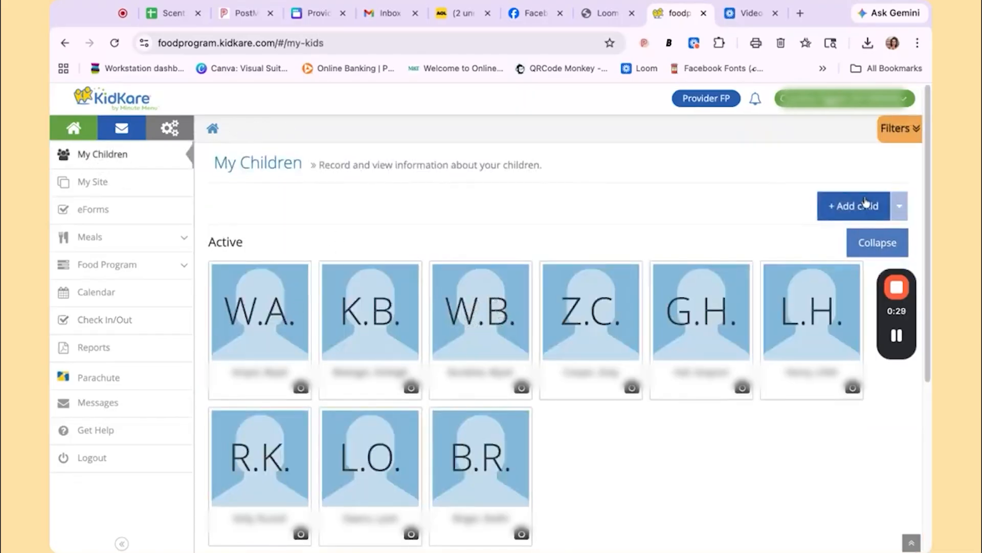
{"action": "left_click", "coordinate": [870, 210]}
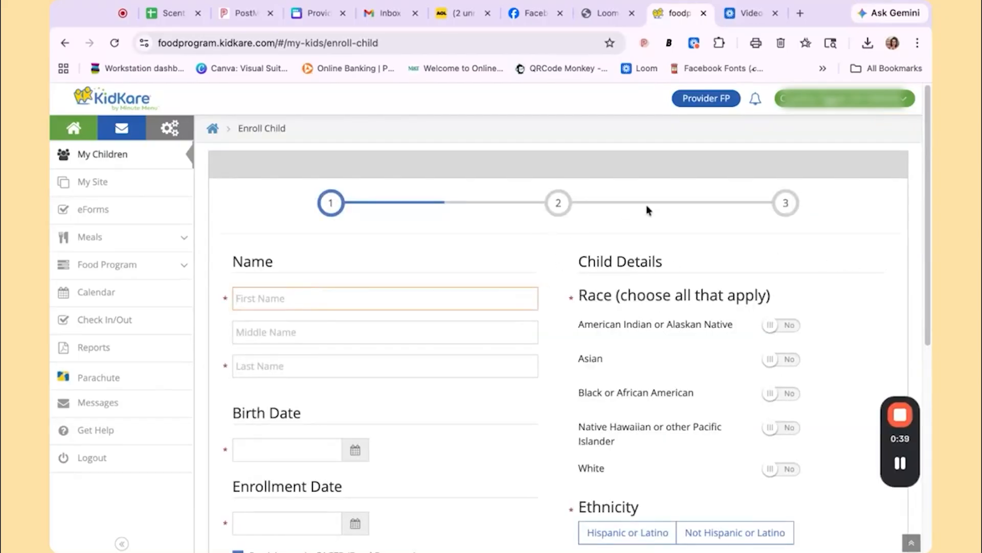
{"action": "type", "text": "Jane"}
{"action": "key", "text": "Tab"}
{"action": "key", "text": "Tab"}
{"action": "type", "text": "Doe"}
Set the child's birth date to 04/21/2023.
{"action": "key", "text": "Tab"}
{"action": "type", "text": "0"}
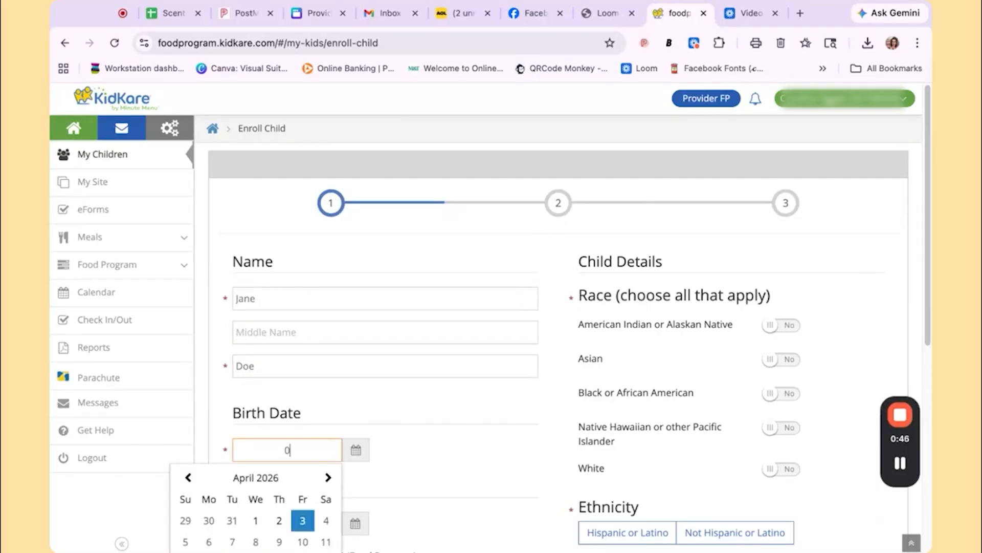
{"action": "type", "text": "4/21/2023"}
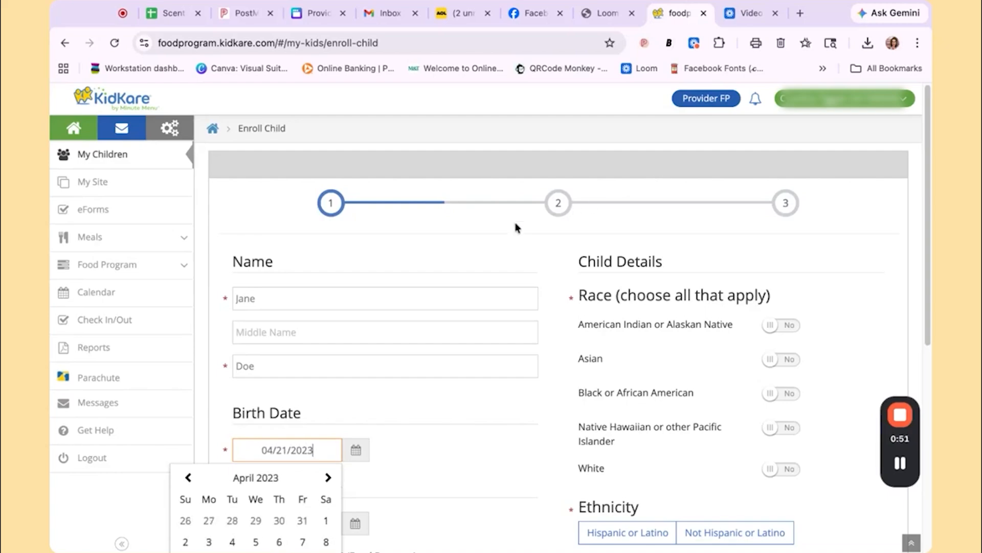
{"action": "scroll", "coordinate": [280, 490], "scroll_direction": "down", "scroll_amount": 5}
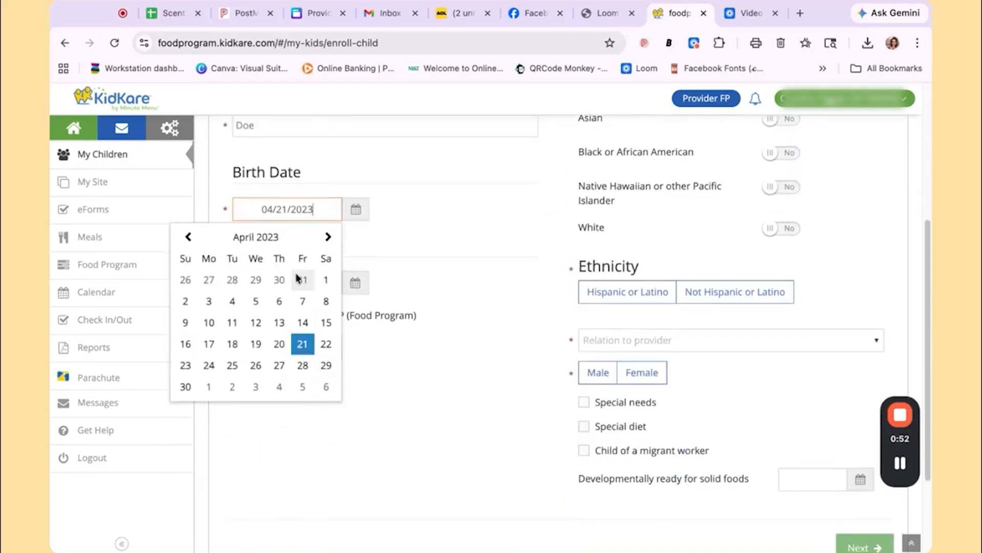
{"action": "left_click", "coordinate": [301, 342]}
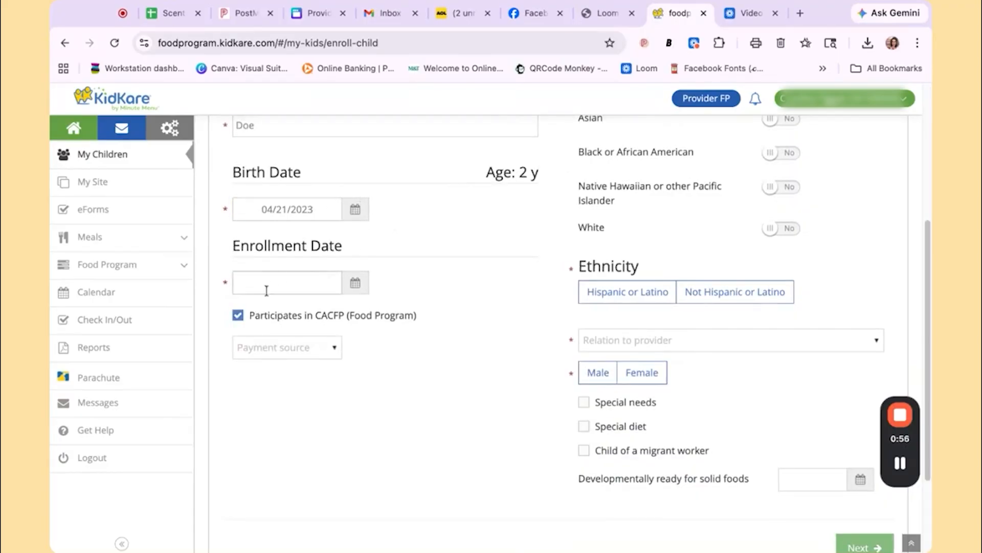
Set the enrollment date to 04/04/2026 and the payment source to Paid by Parent.
{"action": "left_click", "coordinate": [358, 283]}
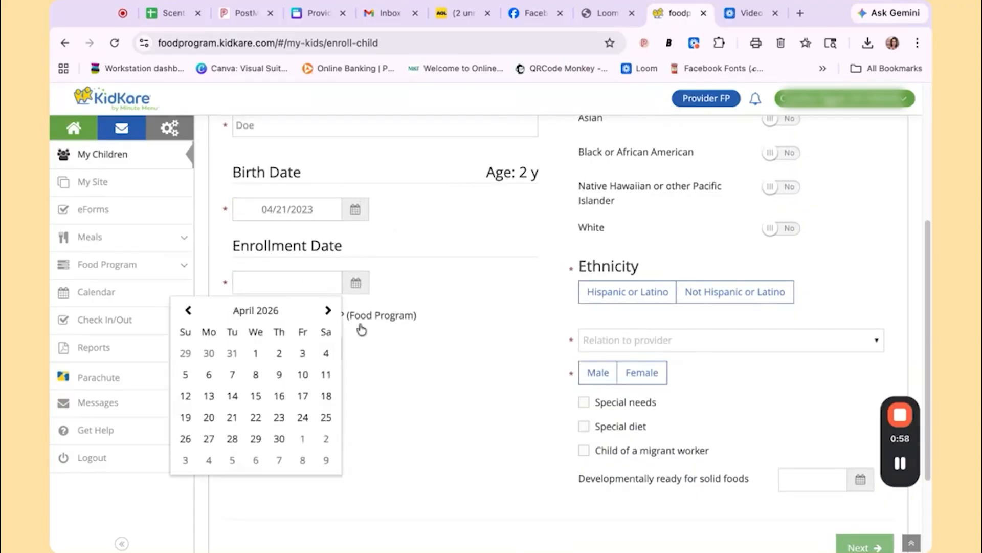
{"action": "left_click", "coordinate": [330, 356]}
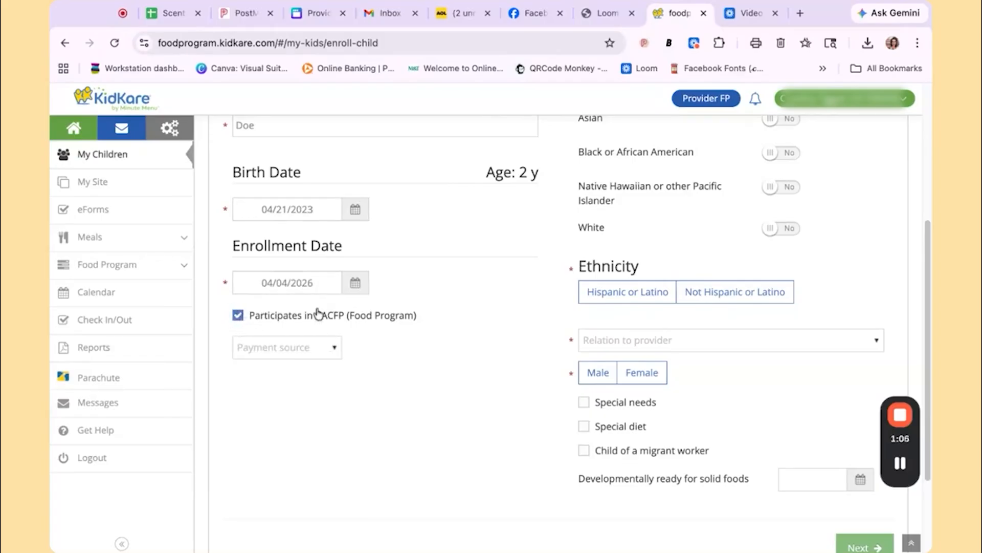
{"action": "left_click", "coordinate": [309, 353]}
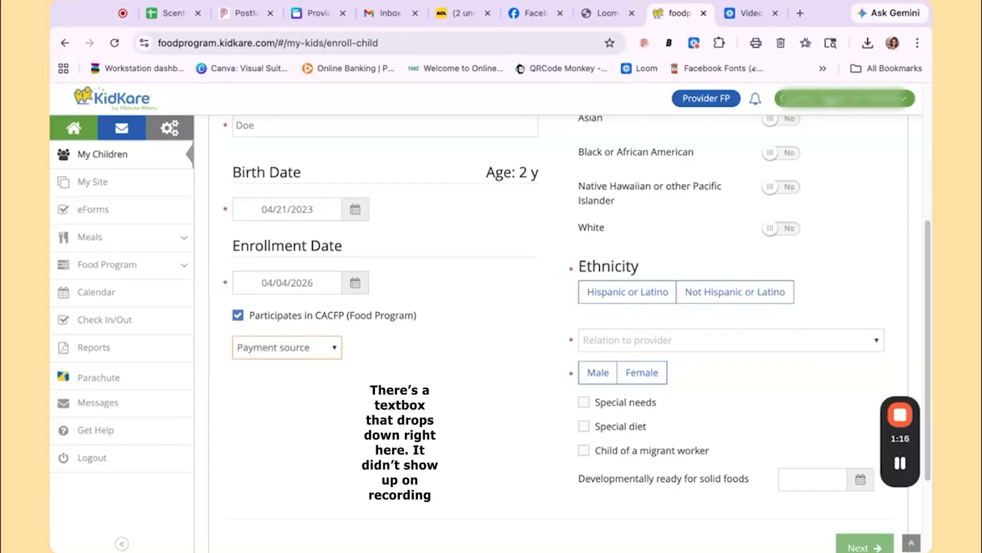
{"action": "left_click", "coordinate": [281, 344]}
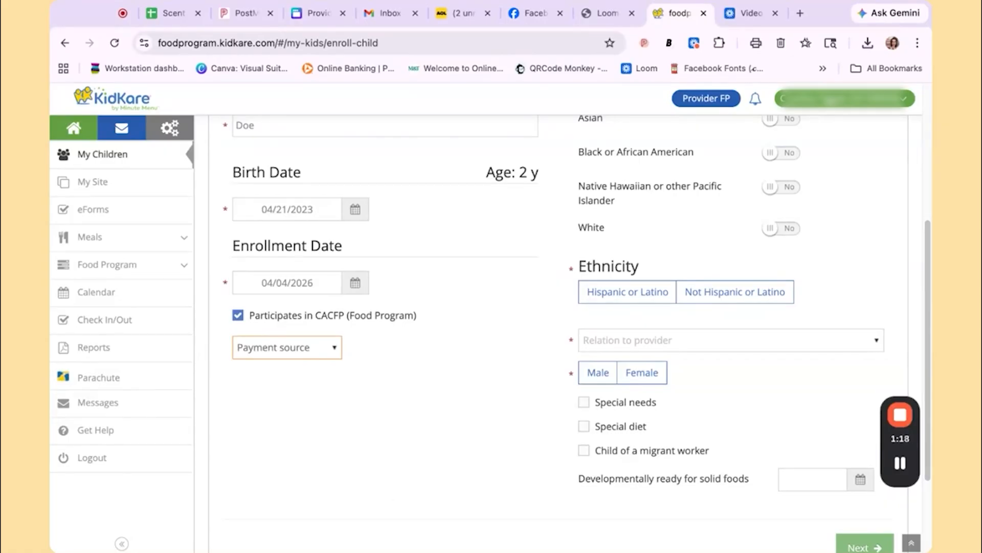
{"action": "scroll", "coordinate": [757, 317], "scroll_direction": "up", "scroll_amount": 5}
{"action": "scroll", "coordinate": [807, 291], "scroll_direction": "down", "scroll_amount": 4}
{"action": "scroll", "coordinate": [796, 239], "scroll_direction": "up", "scroll_amount": 1}
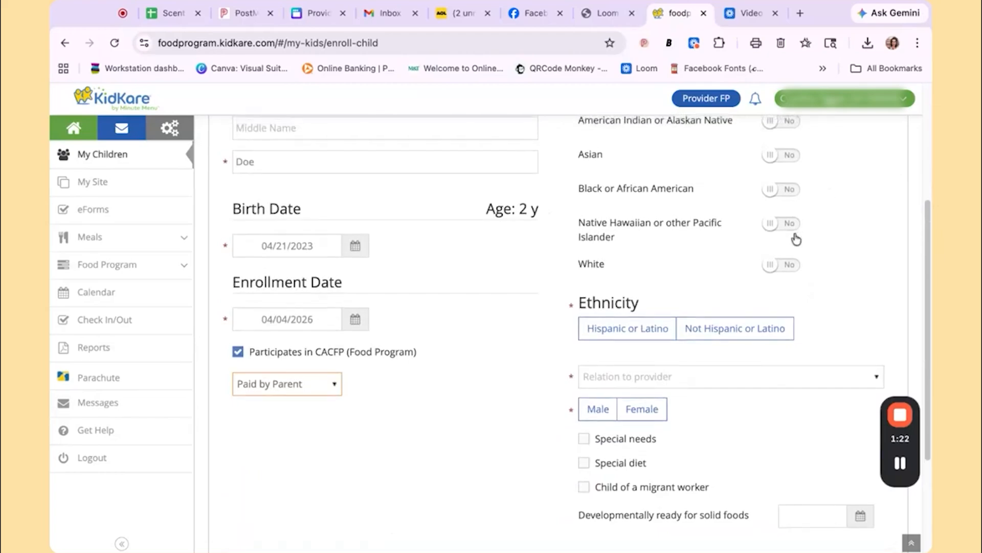
{"action": "scroll", "coordinate": [796, 239], "scroll_direction": "up", "scroll_amount": 2}
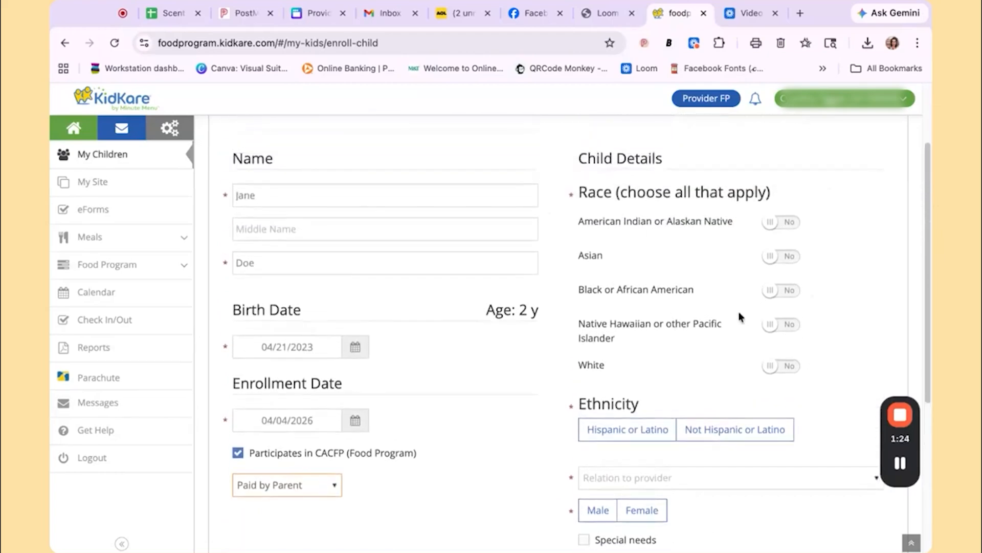
Mark the child's race as White and ethnicity as Not Hispanic or Latino.
{"action": "left_click", "coordinate": [786, 367]}
{"action": "scroll", "coordinate": [713, 367], "scroll_direction": "down", "scroll_amount": 2}
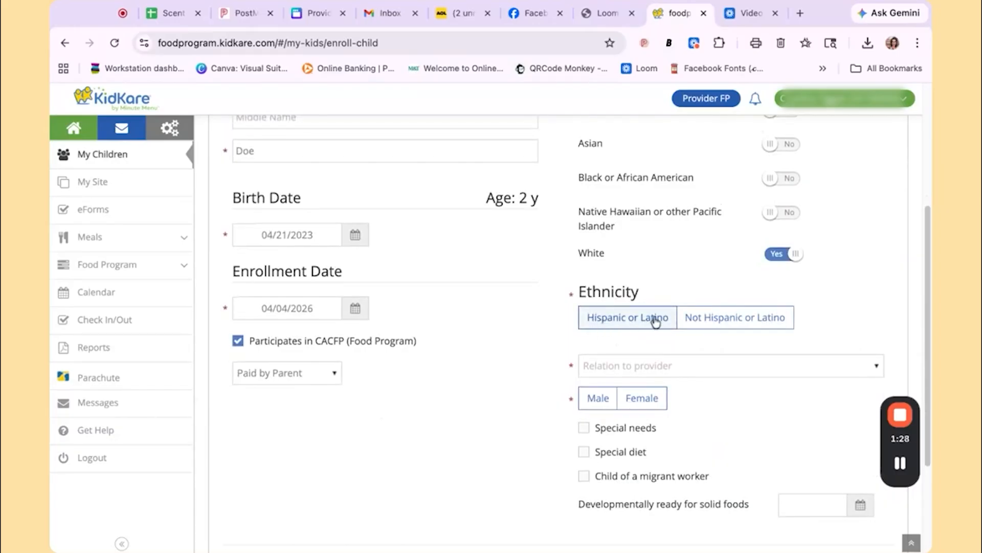
{"action": "left_click", "coordinate": [784, 322]}
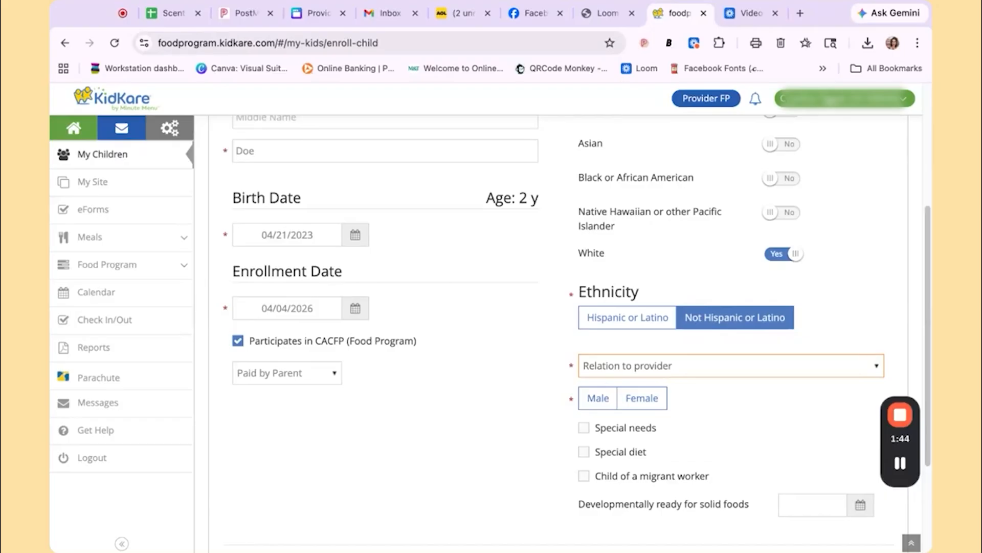
Set the relation to provider to Not Related / Day Care Child and the gender to Female, then continue.
{"action": "left_click", "coordinate": [710, 387]}
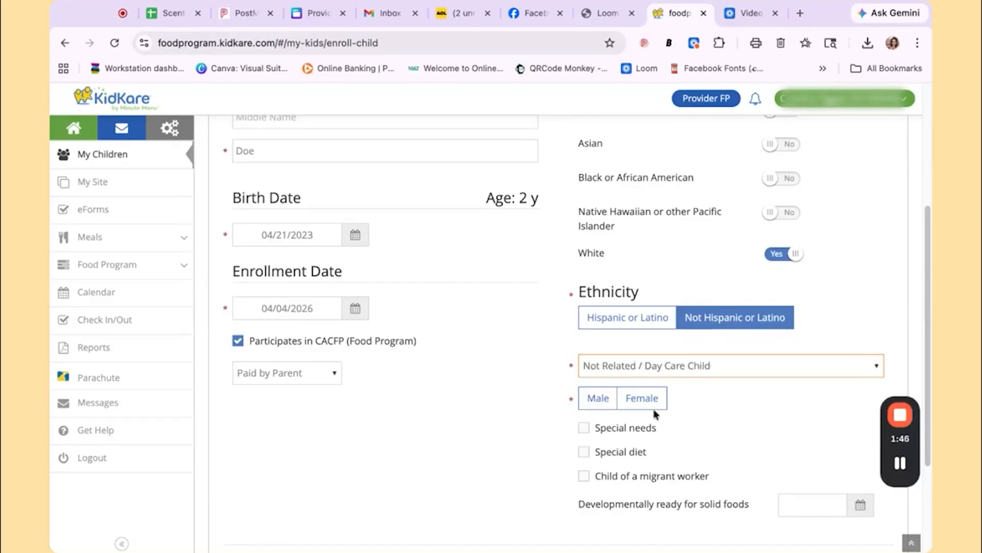
{"action": "left_click", "coordinate": [645, 405]}
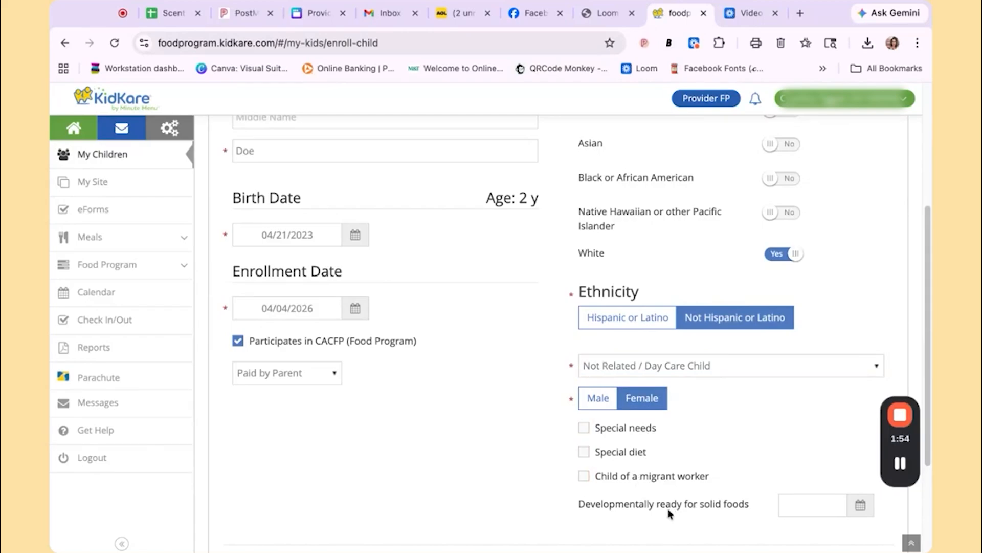
{"action": "scroll", "coordinate": [693, 499], "scroll_direction": "down", "scroll_amount": 3}
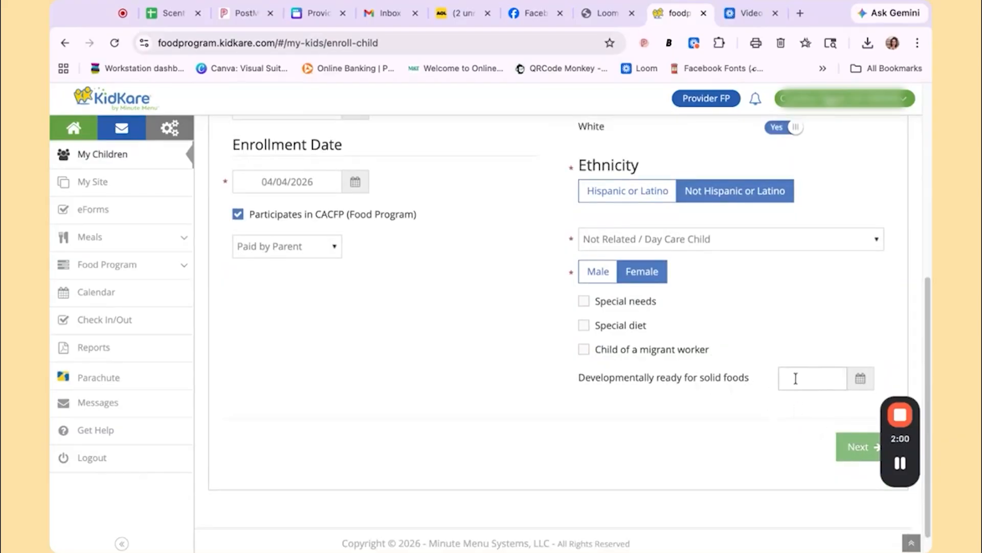
{"action": "left_click", "coordinate": [857, 449]}
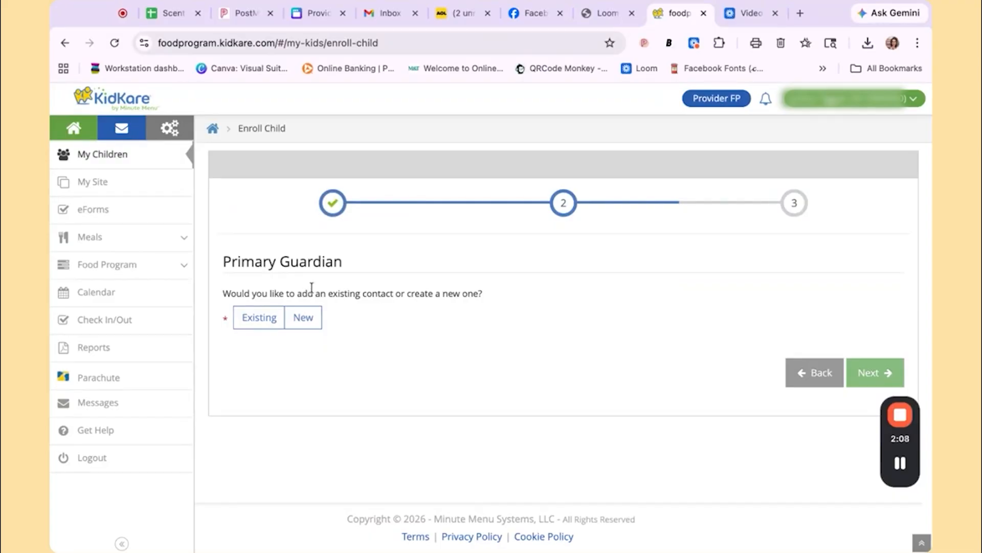
{"action": "left_click", "coordinate": [261, 321]}
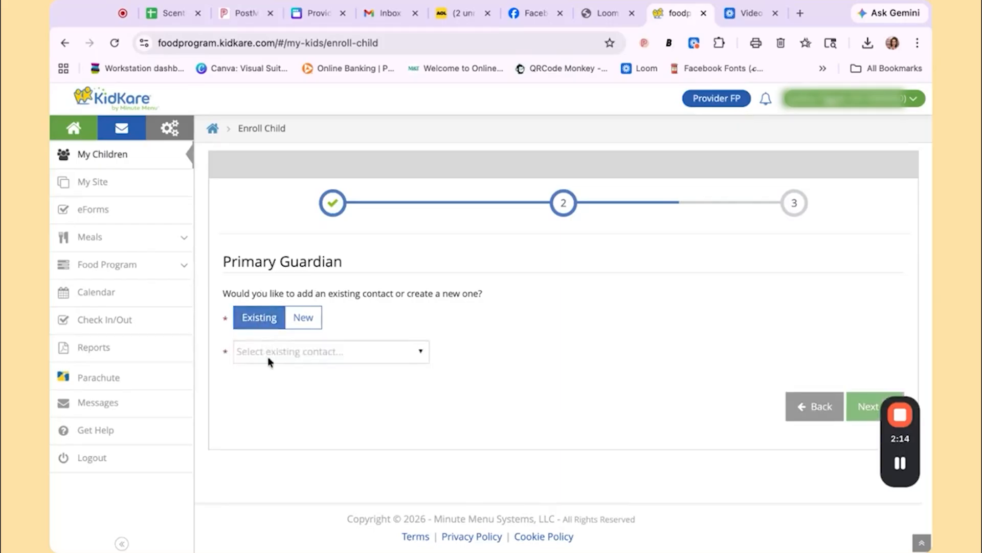
{"action": "left_click", "coordinate": [324, 353]}
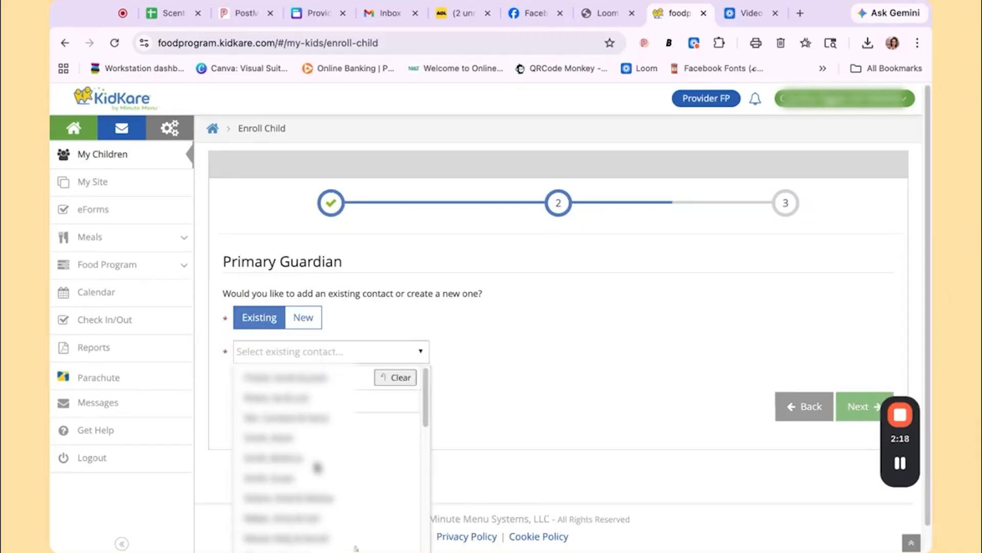
{"action": "scroll", "coordinate": [357, 416], "scroll_direction": "down", "scroll_amount": 2}
{"action": "scroll", "coordinate": [317, 467], "scroll_direction": "down", "scroll_amount": 3}
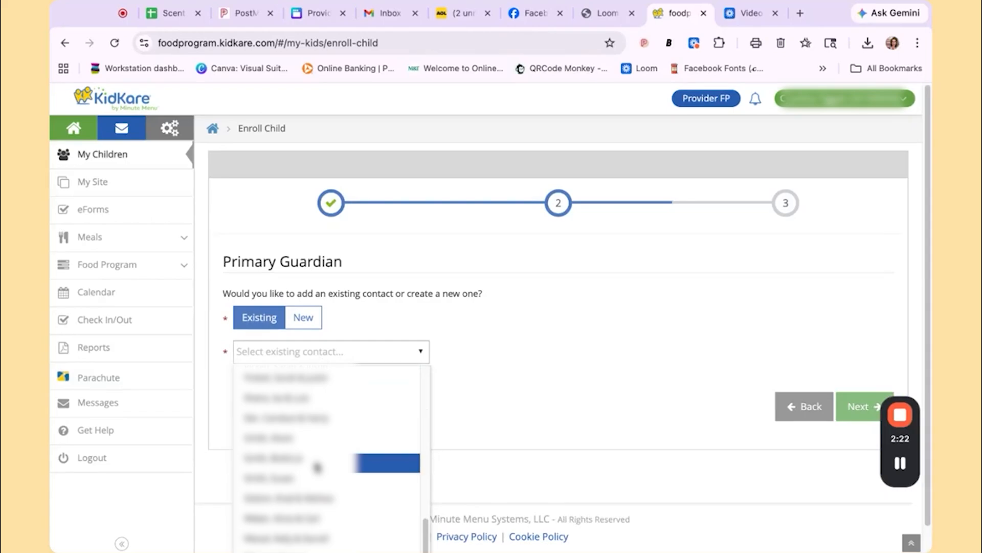
{"action": "scroll", "coordinate": [355, 548], "scroll_direction": "up", "scroll_amount": 5}
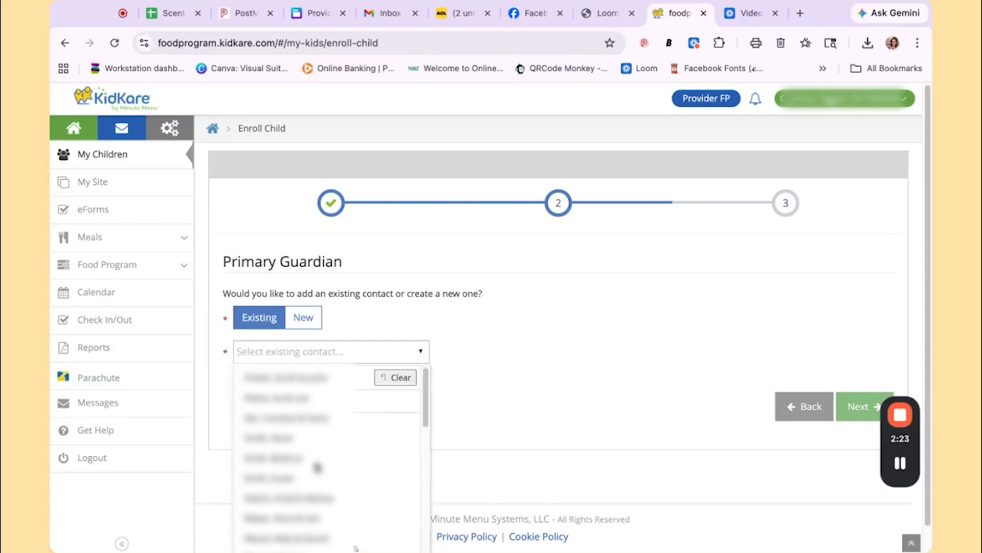
Create a new primary guardian contact and enter the guardian's first and last name.
{"action": "left_click", "coordinate": [307, 321]}
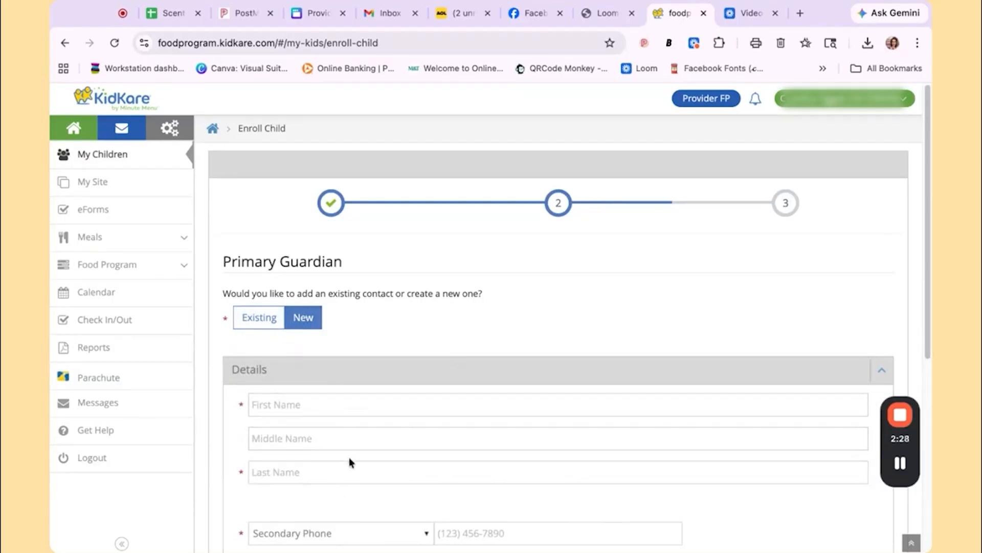
{"action": "scroll", "coordinate": [339, 377], "scroll_direction": "down", "scroll_amount": 3}
{"action": "left_click", "coordinate": [293, 241]}
{"action": "mouse_move", "coordinate": [904, 435]}
{"action": "type", "text": "Susan"}
{"action": "key", "text": "Tab"}
{"action": "key", "text": "Tab"}
{"action": "type", "text": "D"}
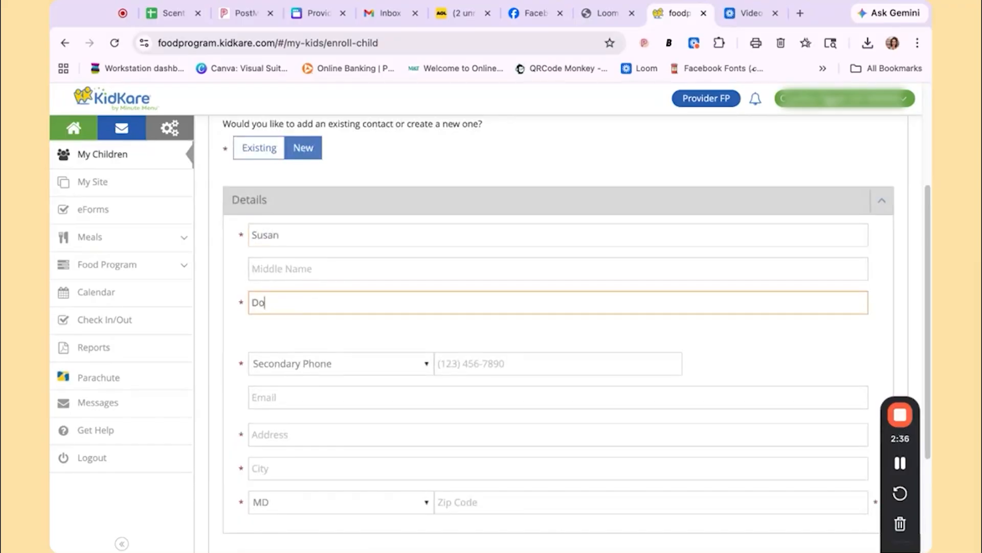
{"action": "type", "text": "oe"}
Enter the guardian's secondary phone number and e-mail address.
{"action": "left_click", "coordinate": [555, 367]}
{"action": "type", "text": "123) 456-7890"}
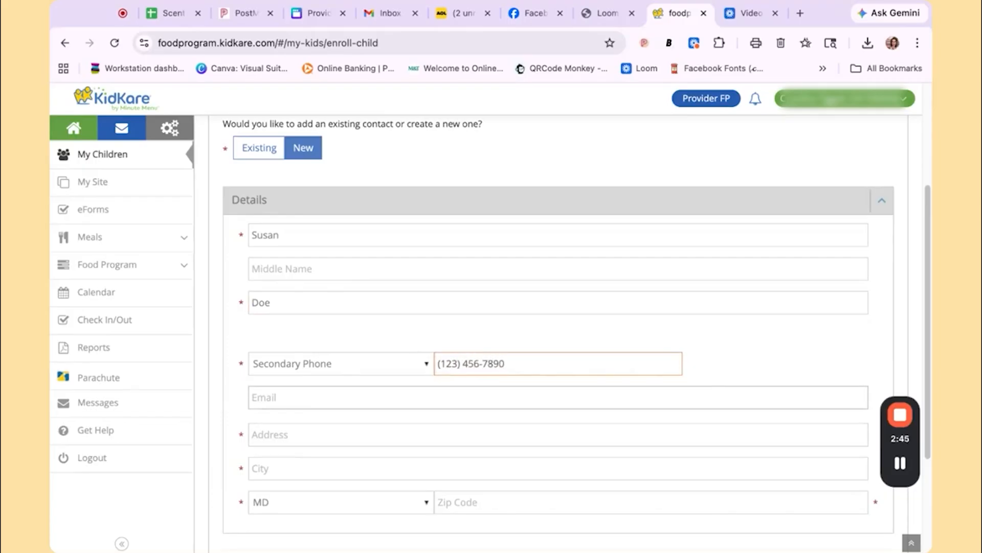
{"action": "left_click", "coordinate": [665, 405]}
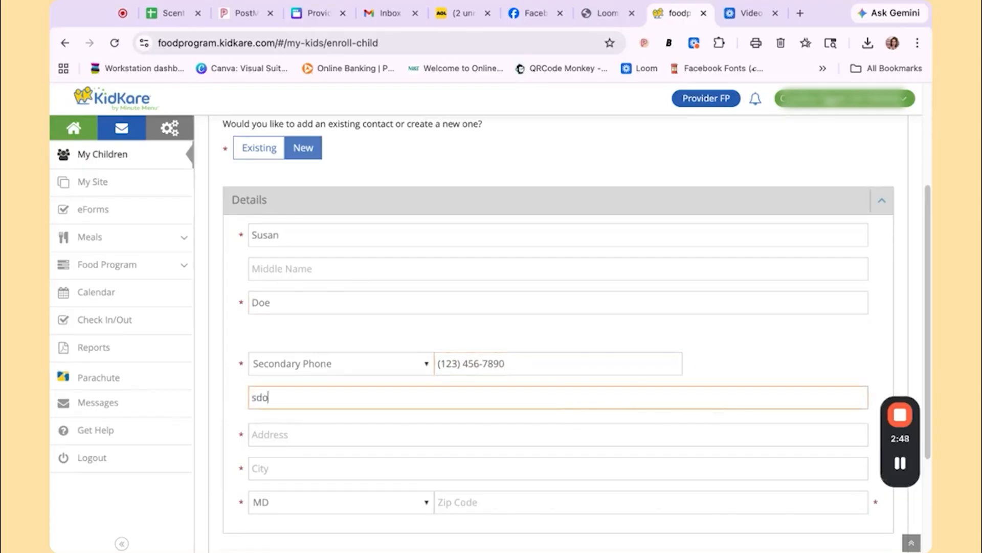
Fill in the guardian's street address, city and ZIP code, and continue to the days in care page.
{"action": "key", "text": "Tab"}
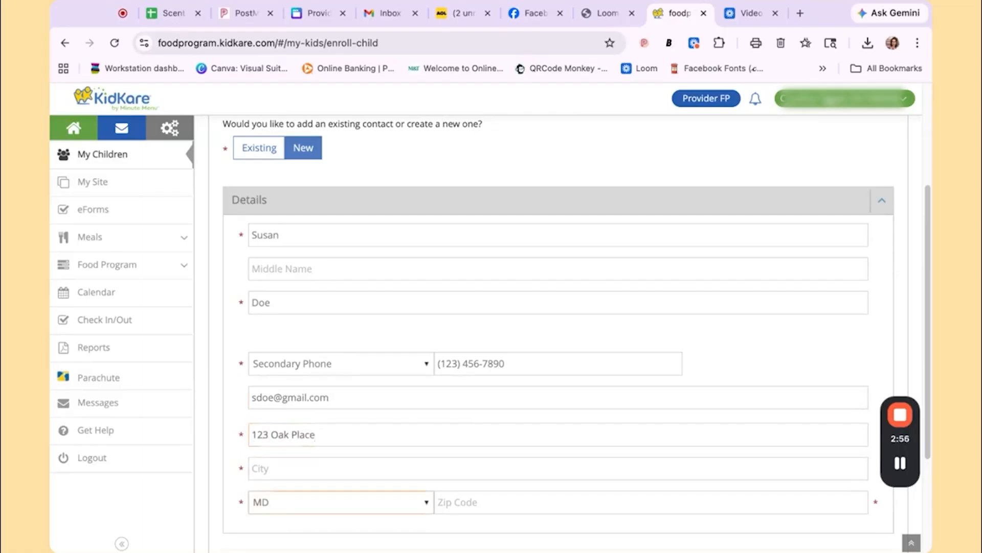
{"action": "left_click", "coordinate": [409, 468]}
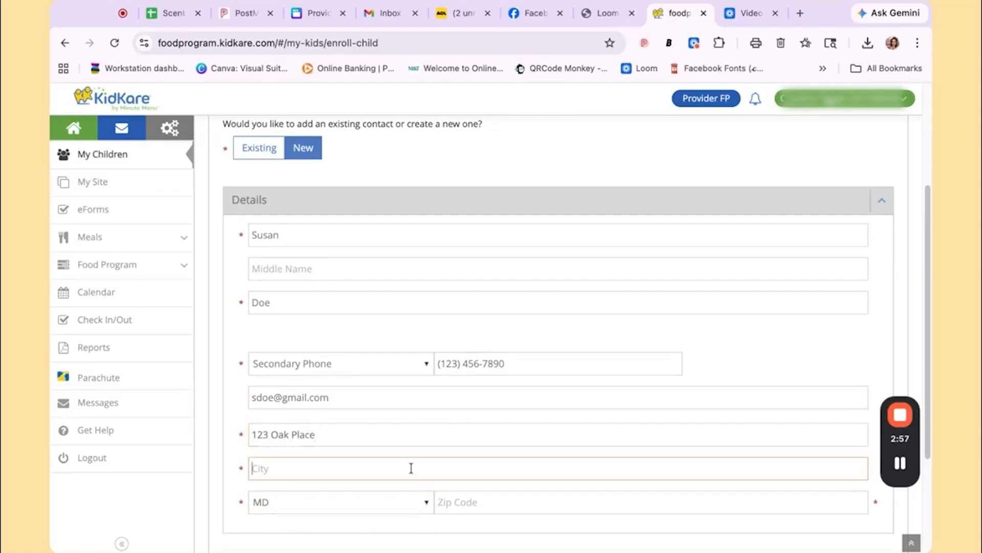
{"action": "type", "text": "Frde"}
{"action": "key", "text": "BackSpace"}
{"action": "key", "text": "BackSpace"}
{"action": "type", "text": "ederick"}
{"action": "key", "text": "Tab"}
{"action": "key", "text": "Tab"}
{"action": "type", "text": "21701"}
{"action": "scroll", "coordinate": [537, 423], "scroll_direction": "down", "scroll_amount": 3}
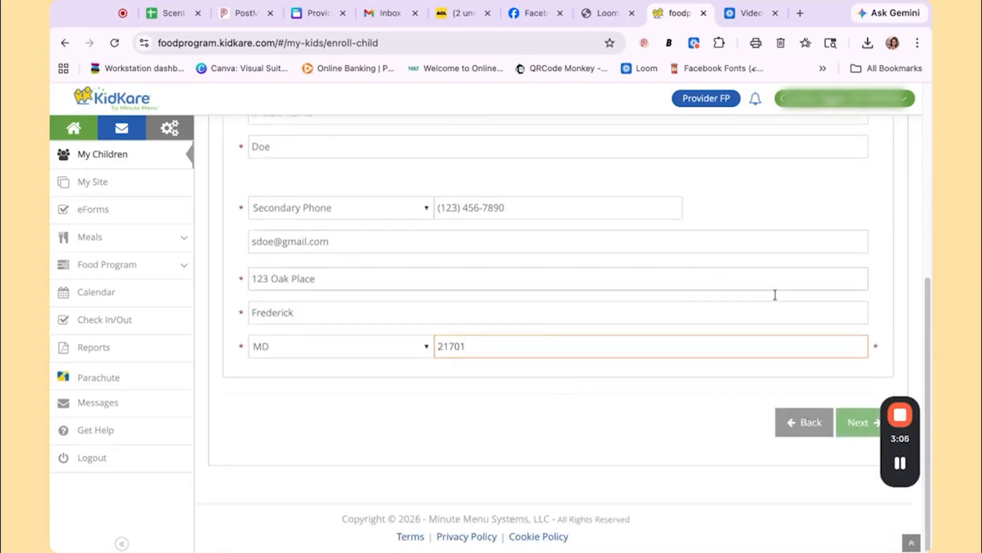
{"action": "left_click", "coordinate": [862, 429]}
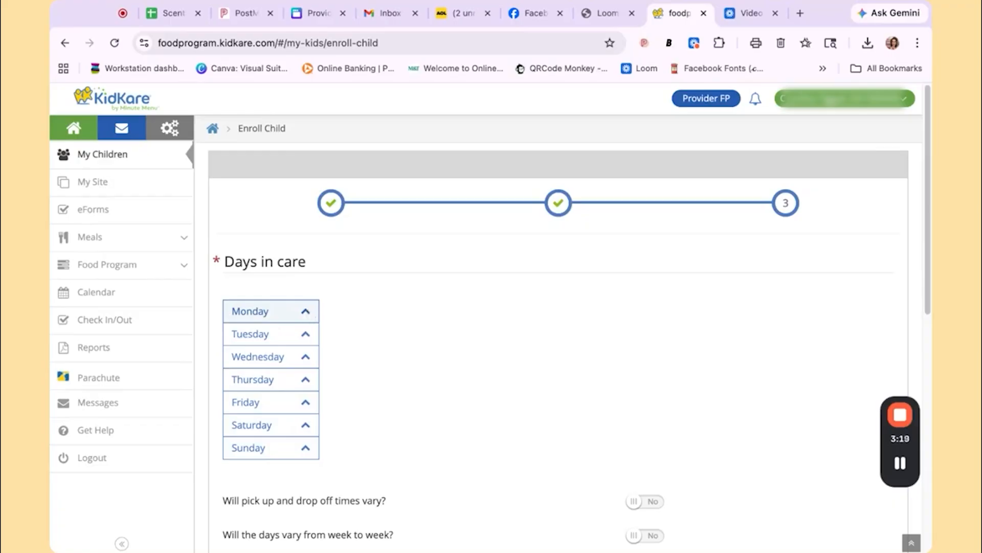
Add Monday as a care day from 07:00 AM to 05:30 PM.
{"action": "left_click", "coordinate": [305, 311]}
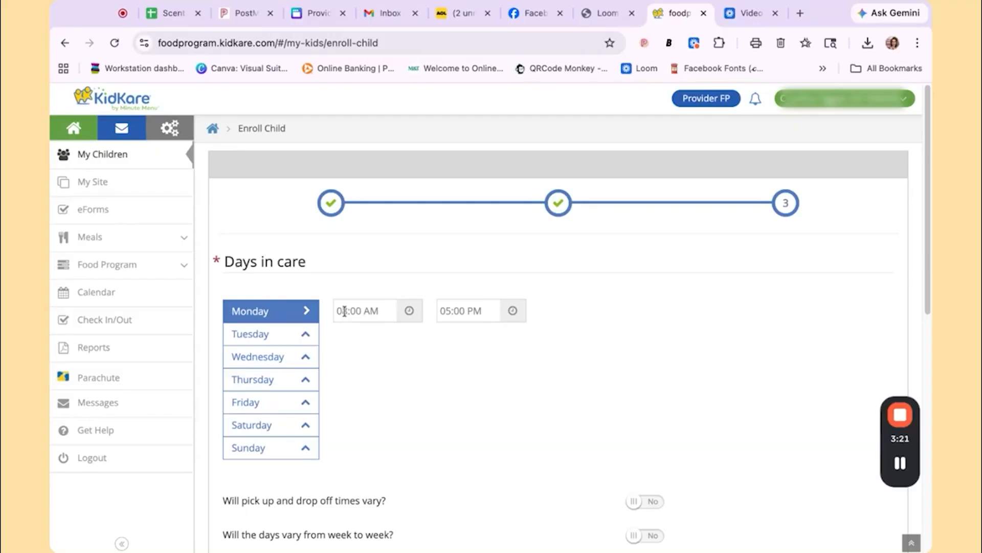
{"action": "type", "text": "7"}
{"action": "left_click", "coordinate": [456, 311]}
Add Tuesday through Friday as care days, setting Wednesday's drop-off time to 01:00 PM so Thursday and Friday follow it.
{"action": "left_click", "coordinate": [306, 335]}
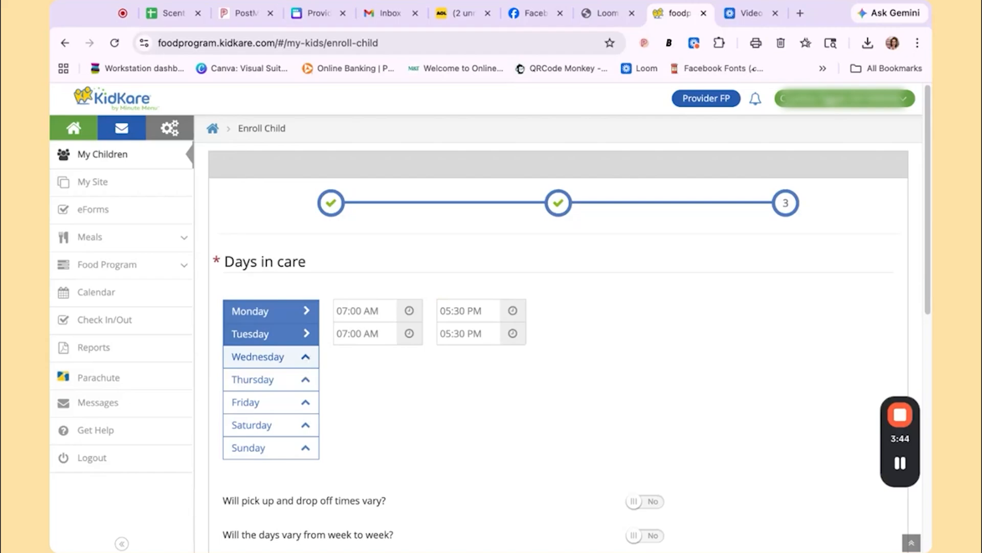
{"action": "left_click", "coordinate": [305, 357]}
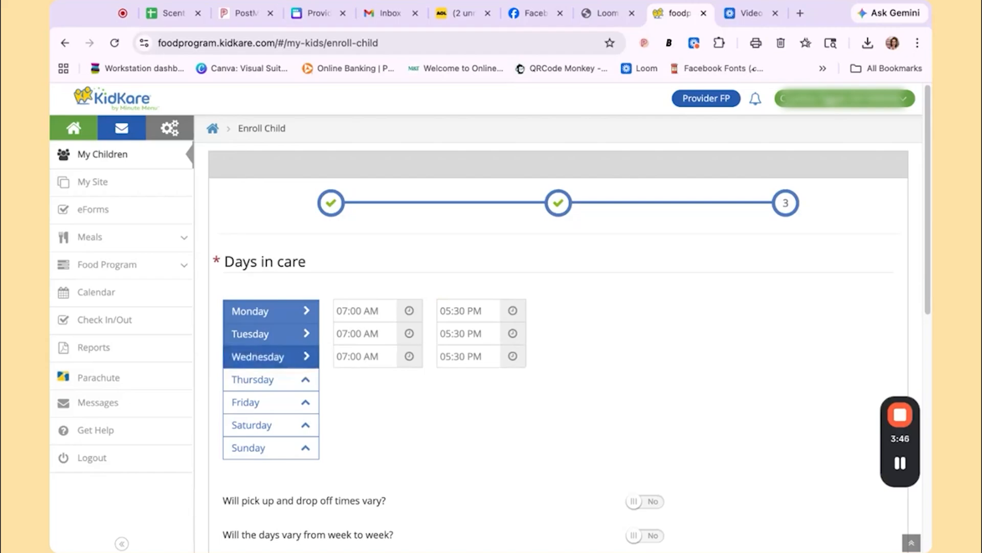
{"action": "left_click", "coordinate": [343, 355]}
{"action": "type", "text": "1"}
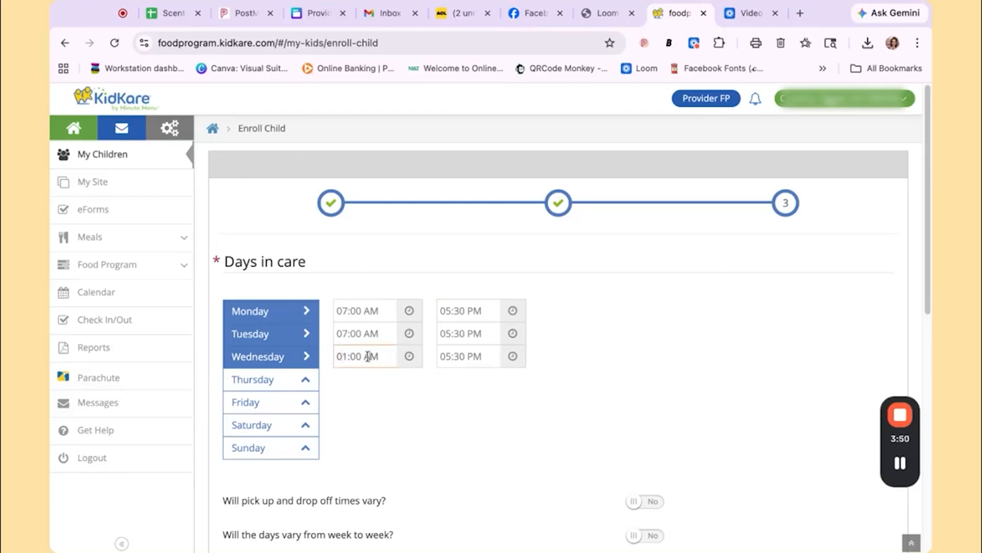
{"action": "left_click", "coordinate": [410, 356]}
{"action": "left_click", "coordinate": [430, 400]}
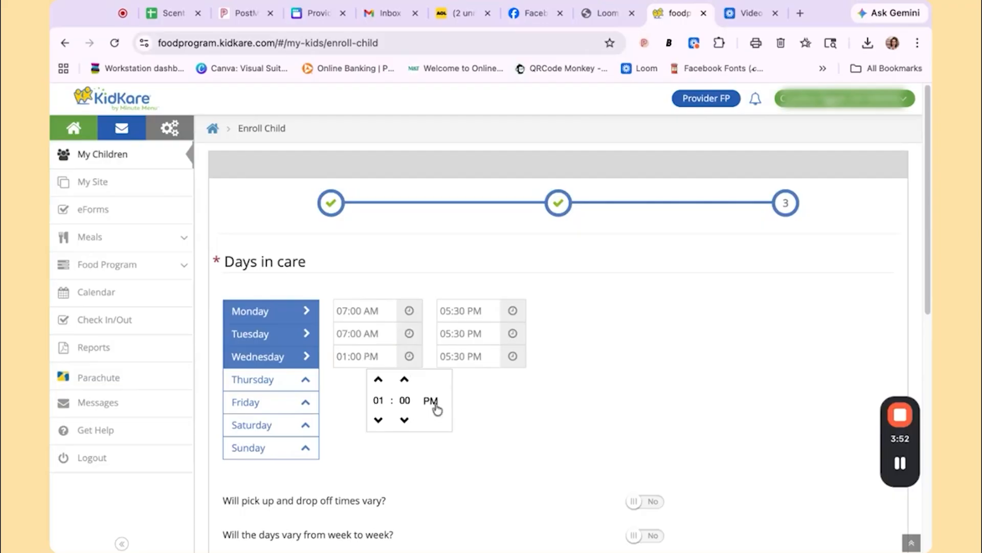
{"action": "left_click", "coordinate": [358, 399]}
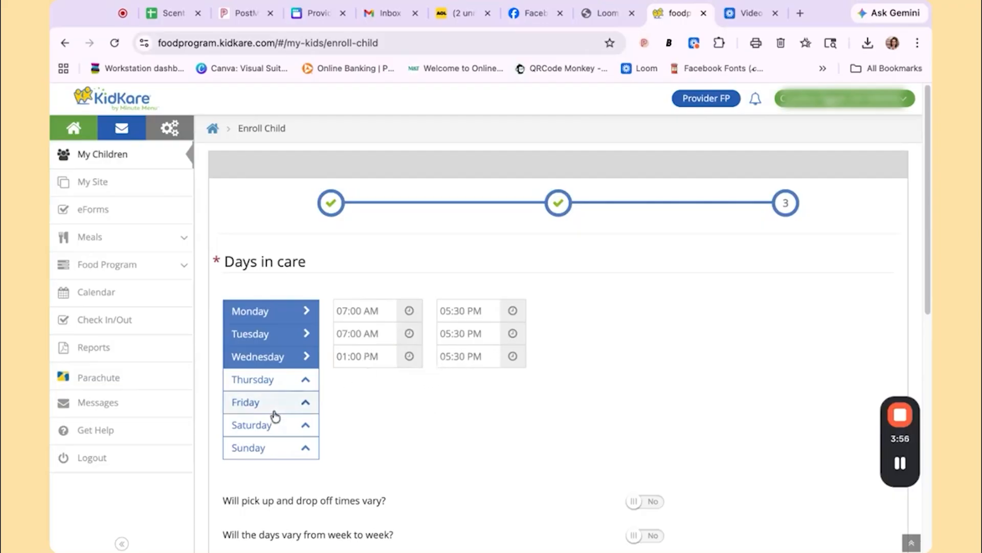
{"action": "left_click", "coordinate": [274, 381]}
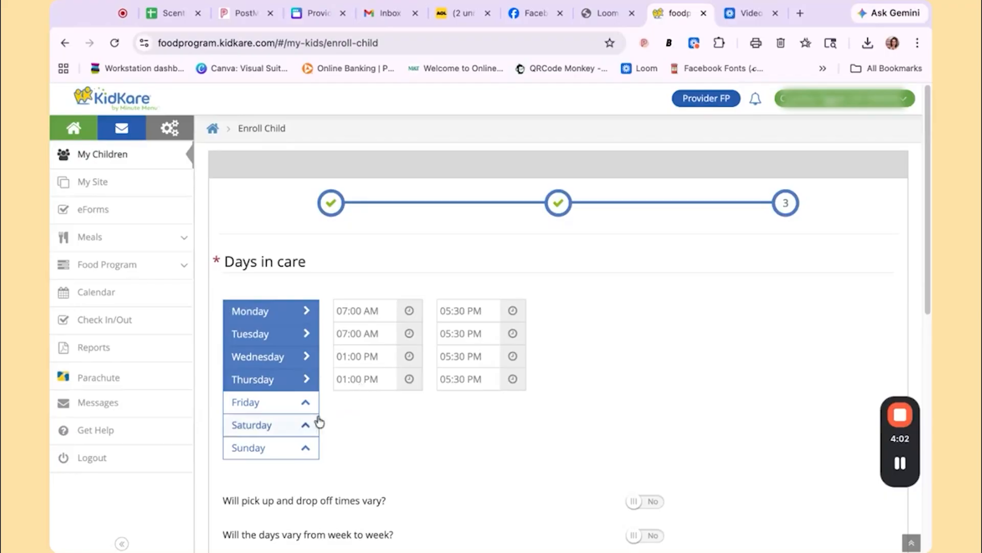
{"action": "left_click", "coordinate": [296, 409]}
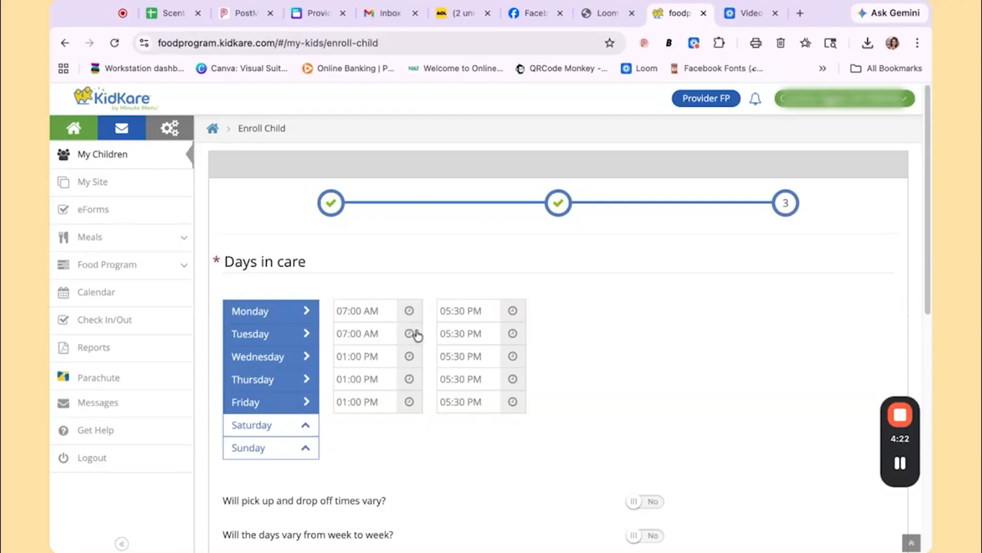
Select Breakfast, Lunch and PM Snack as the child's participating meals.
{"action": "scroll", "coordinate": [501, 353], "scroll_direction": "down", "scroll_amount": 5}
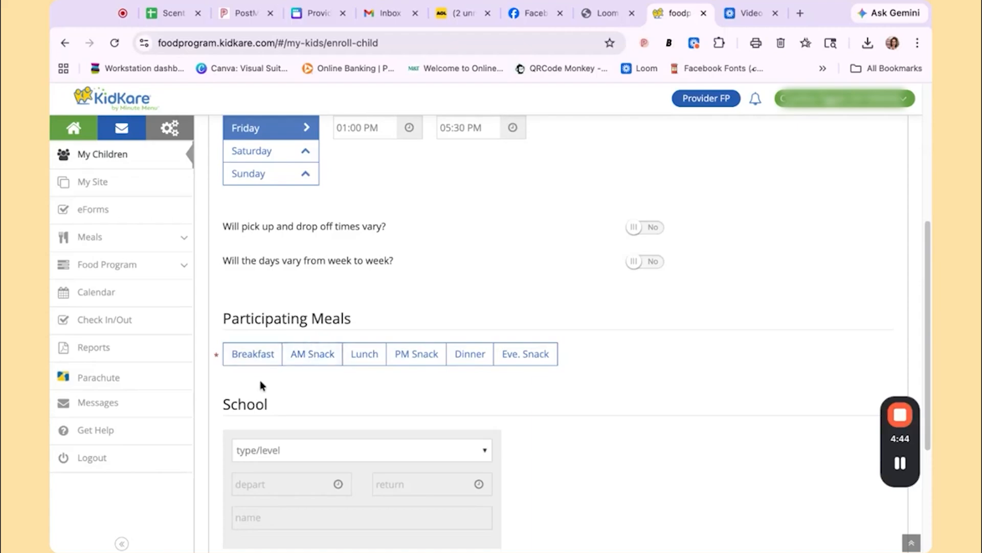
{"action": "left_click", "coordinate": [250, 359]}
{"action": "left_click", "coordinate": [368, 352]}
{"action": "left_click", "coordinate": [412, 352]}
Set the school type to No School.
{"action": "scroll", "coordinate": [544, 353], "scroll_direction": "down", "scroll_amount": 3}
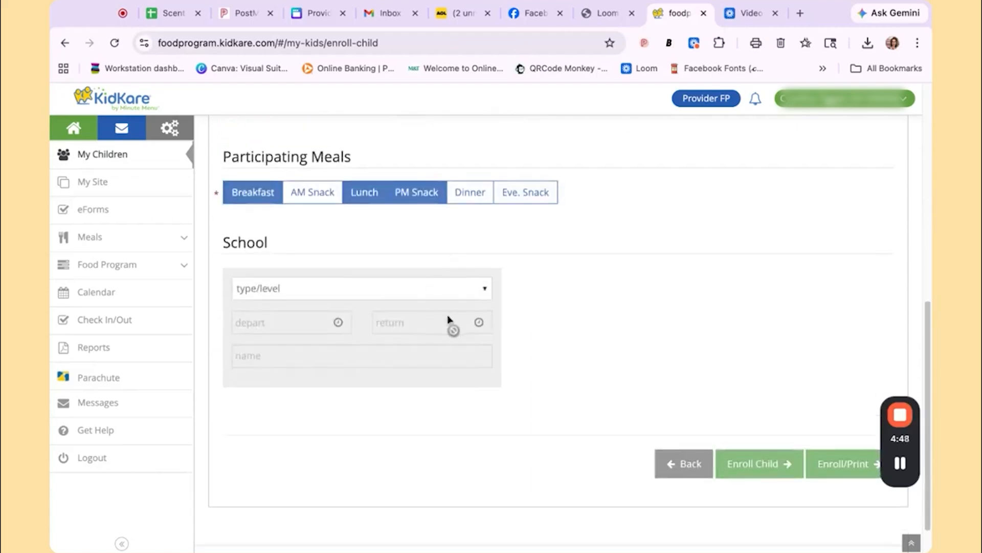
{"action": "left_click", "coordinate": [484, 293]}
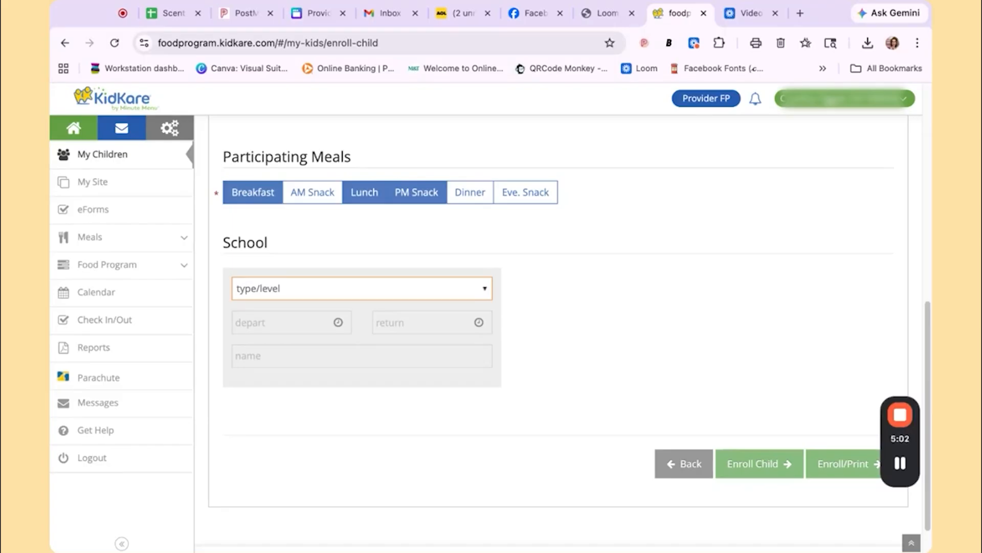
{"action": "left_click", "coordinate": [284, 381]}
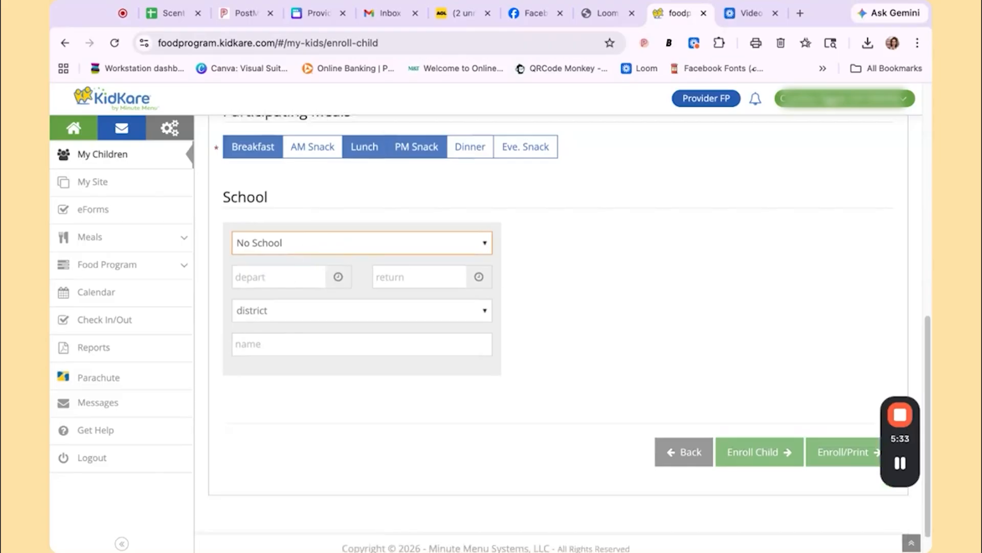
{"action": "left_click", "coordinate": [322, 317]}
{"action": "left_click", "coordinate": [322, 316]}
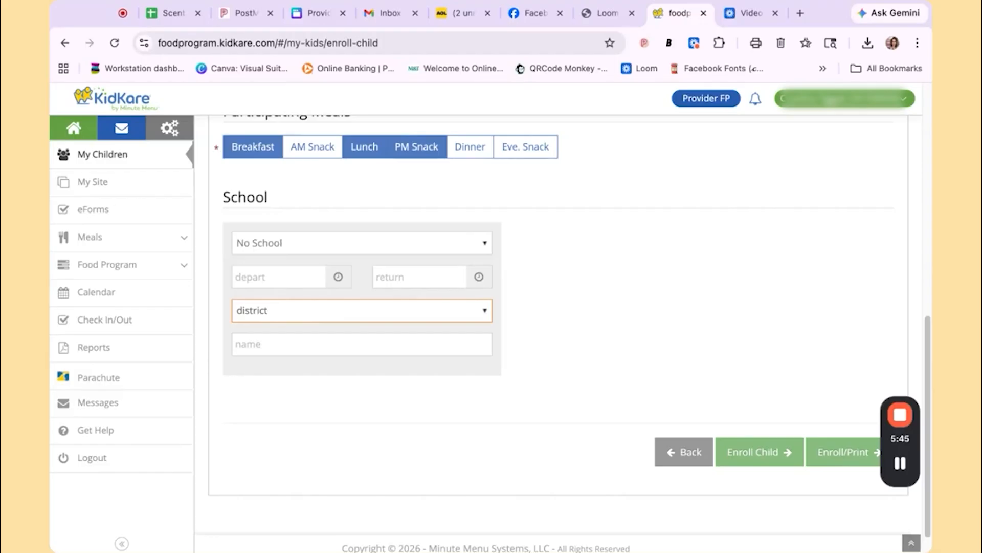
{"action": "left_click", "coordinate": [269, 344]}
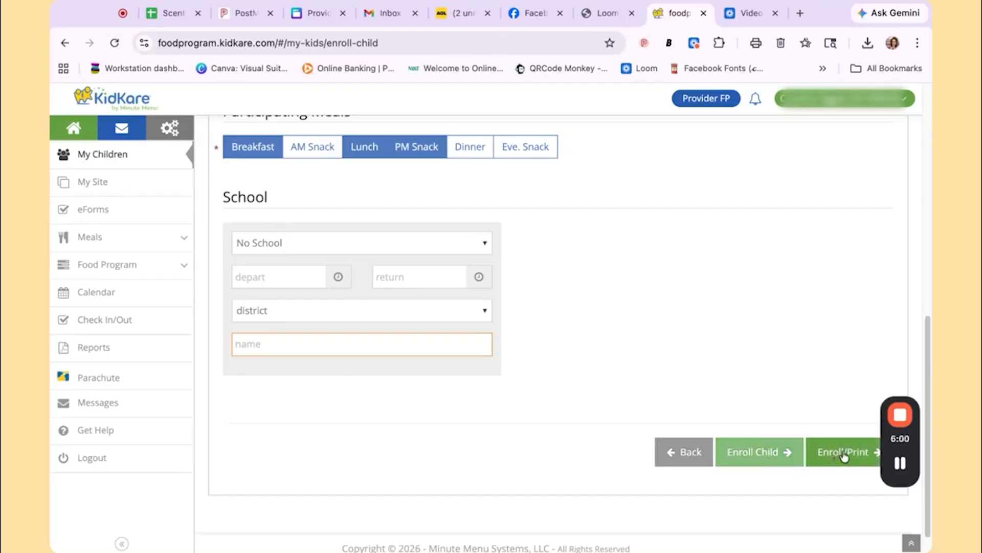
Enroll the child with printing and look through the generated child enrollment report.
{"action": "left_click", "coordinate": [844, 453]}
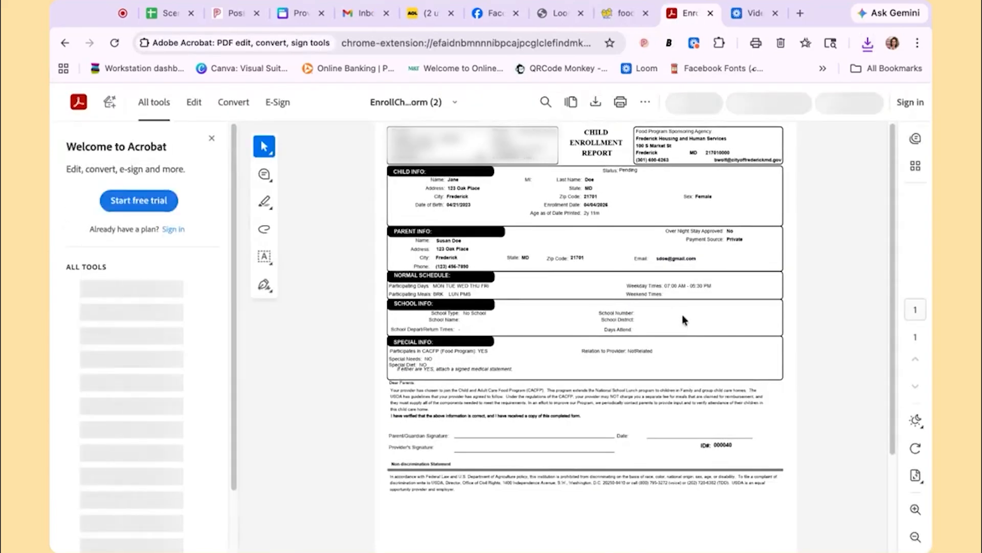
{"action": "scroll", "coordinate": [665, 315], "scroll_direction": "down", "scroll_amount": 1}
{"action": "scroll", "coordinate": [664, 318], "scroll_direction": "down", "scroll_amount": 1}
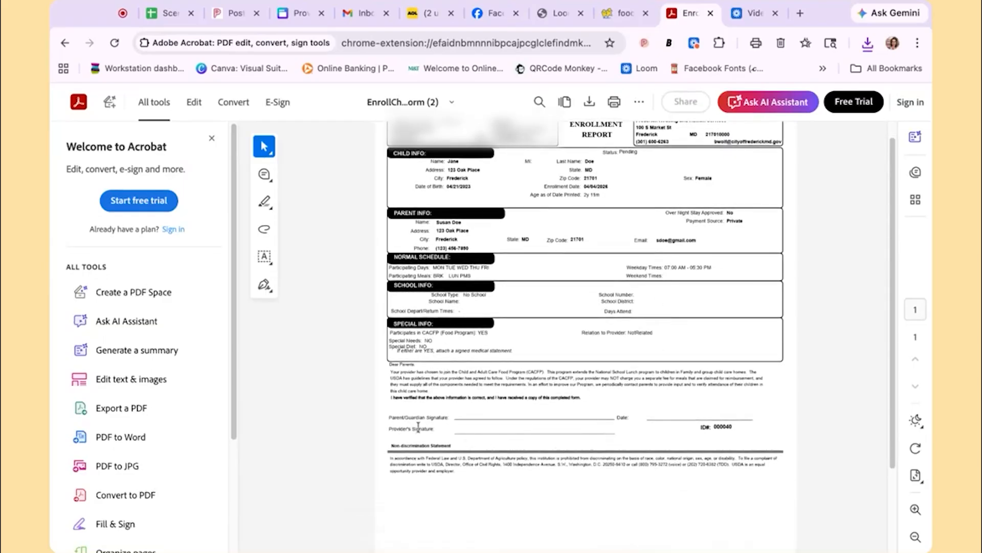